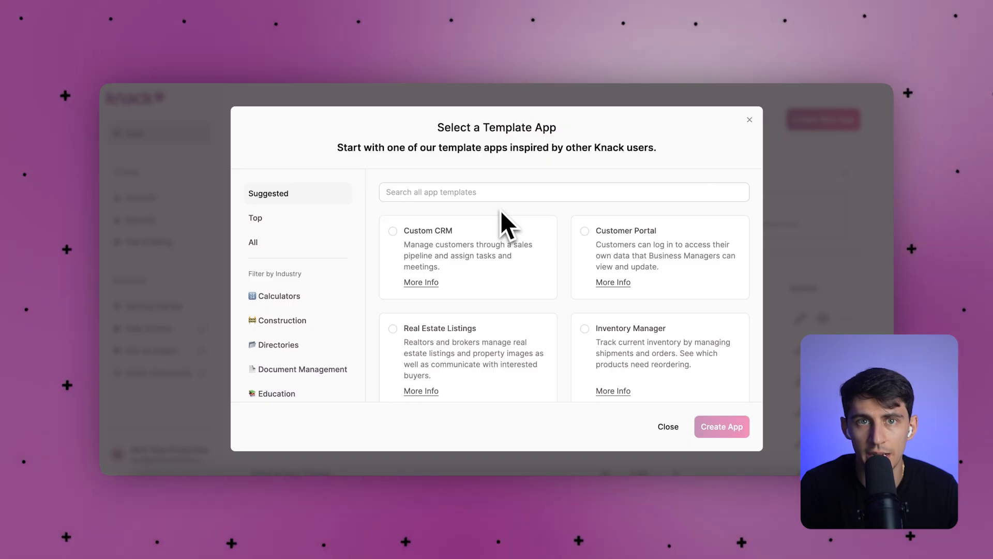
Step: Create an app from the Purchase Orders template and open it in the classic builder
left_click(490, 191)
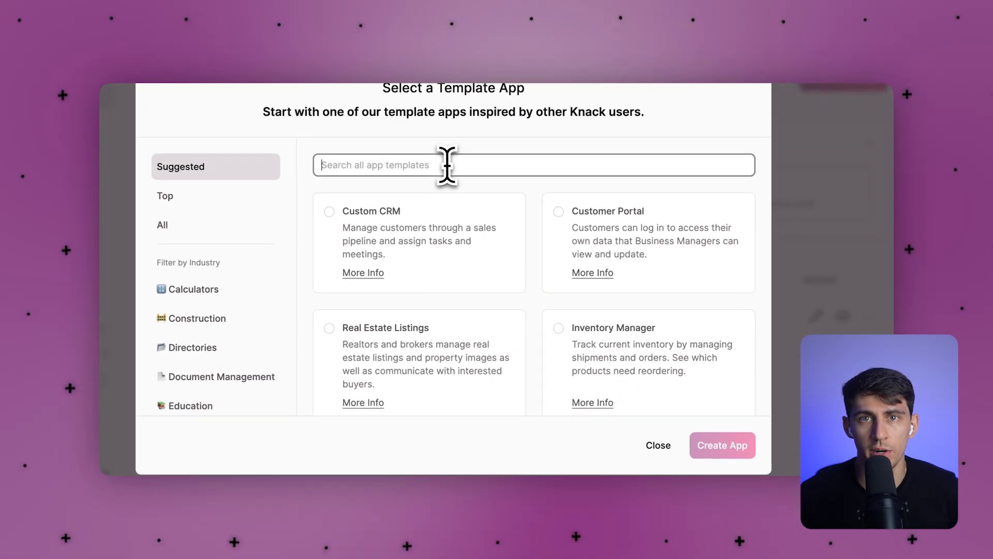
type("Purch")
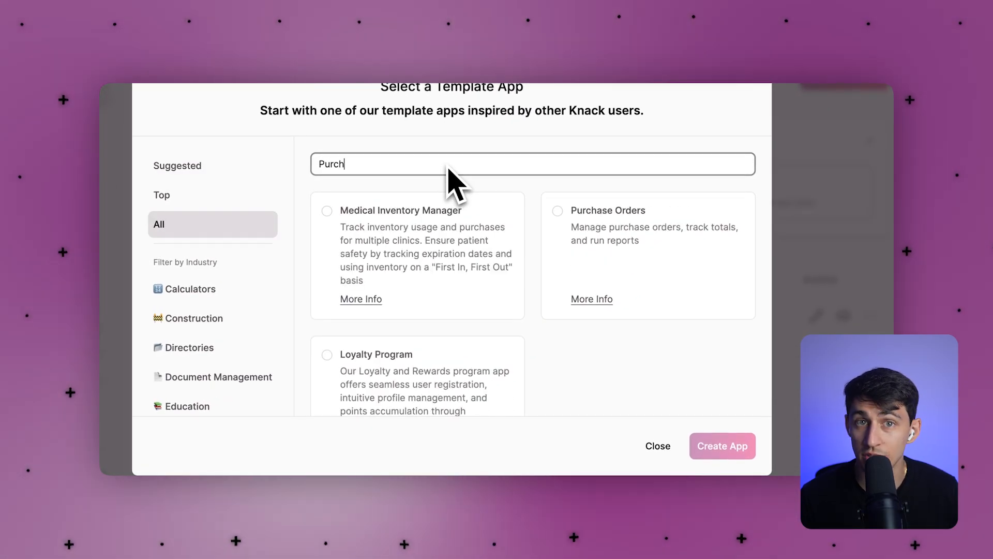
left_click(617, 214)
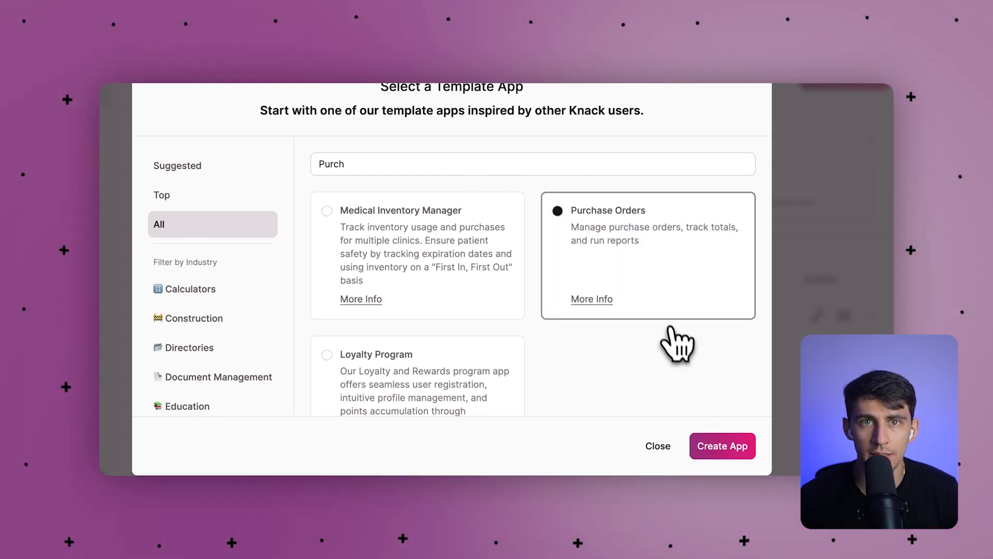
left_click(724, 441)
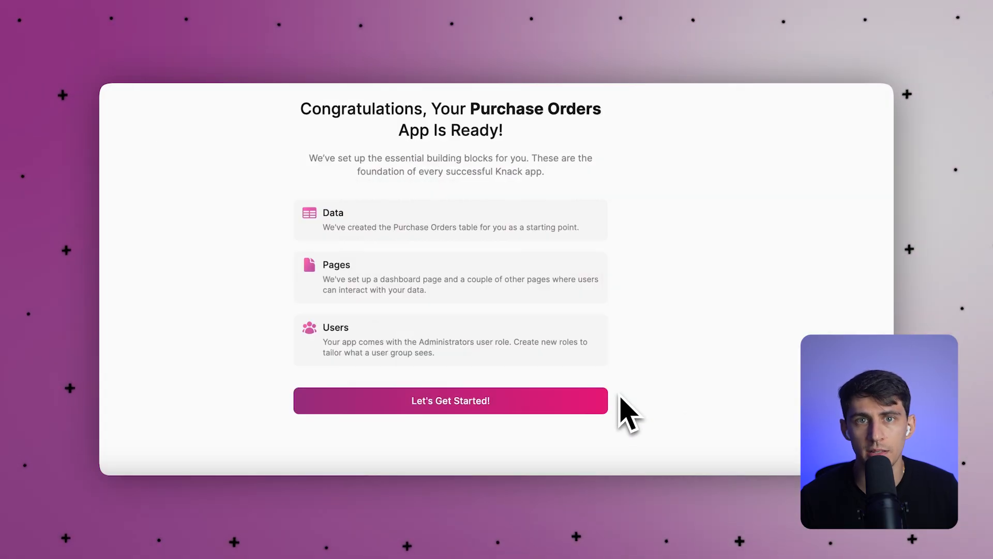
left_click(478, 409)
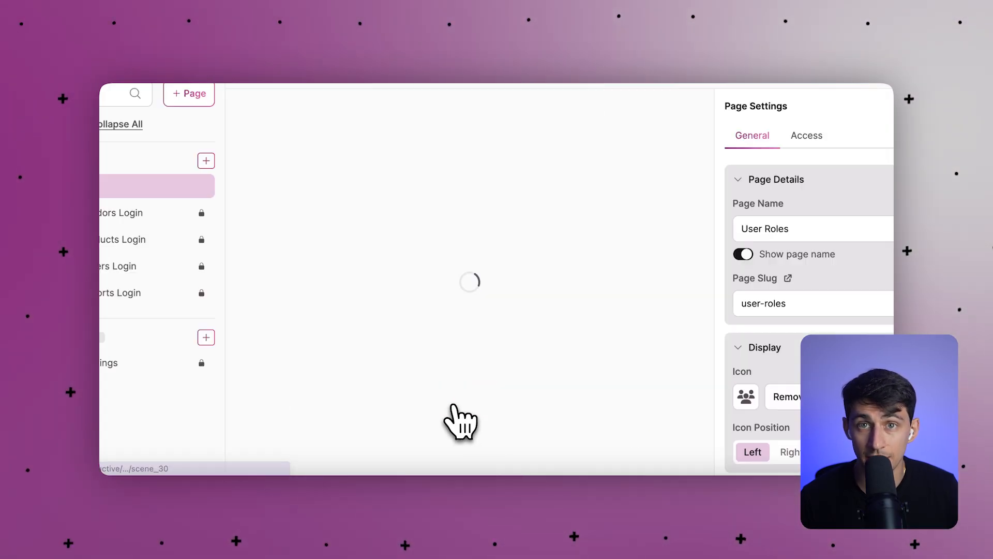
left_click(405, 102)
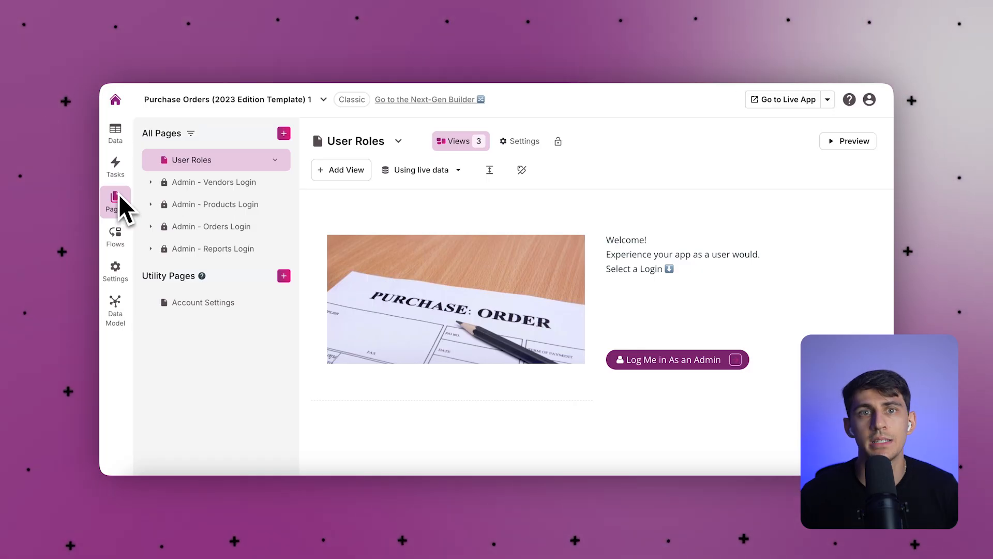
Step: Look through the app's data tables, the Vendors tasks and the pages
left_click(118, 144)
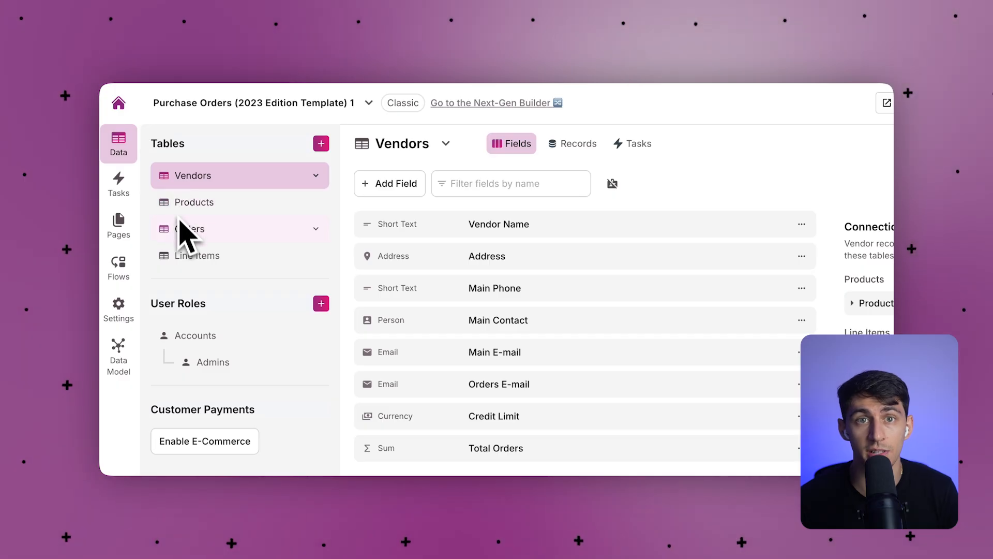
left_click(119, 188)
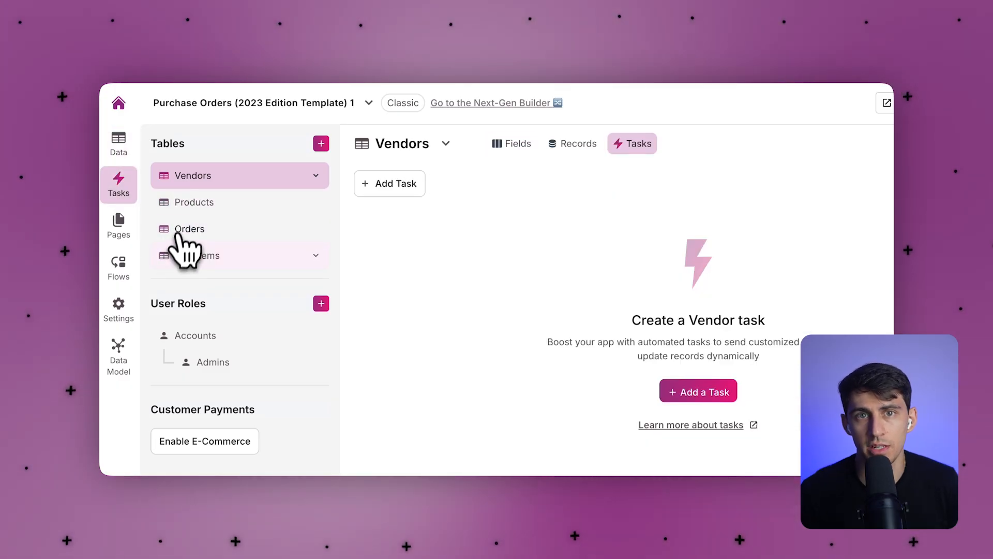
left_click(122, 231)
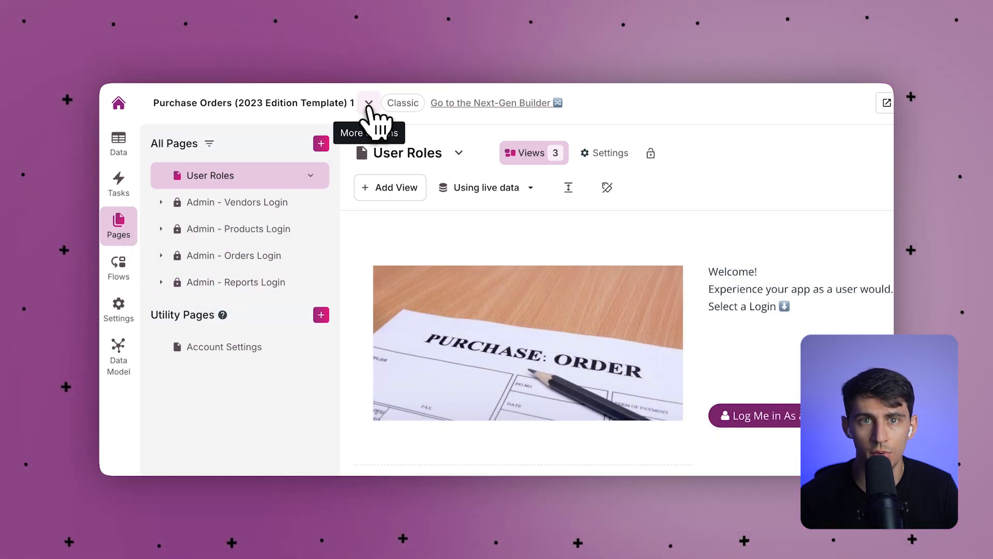
Step: Rename the app to Mail Ordering Form
left_click(335, 106)
triple_click(247, 108)
type("Mai")
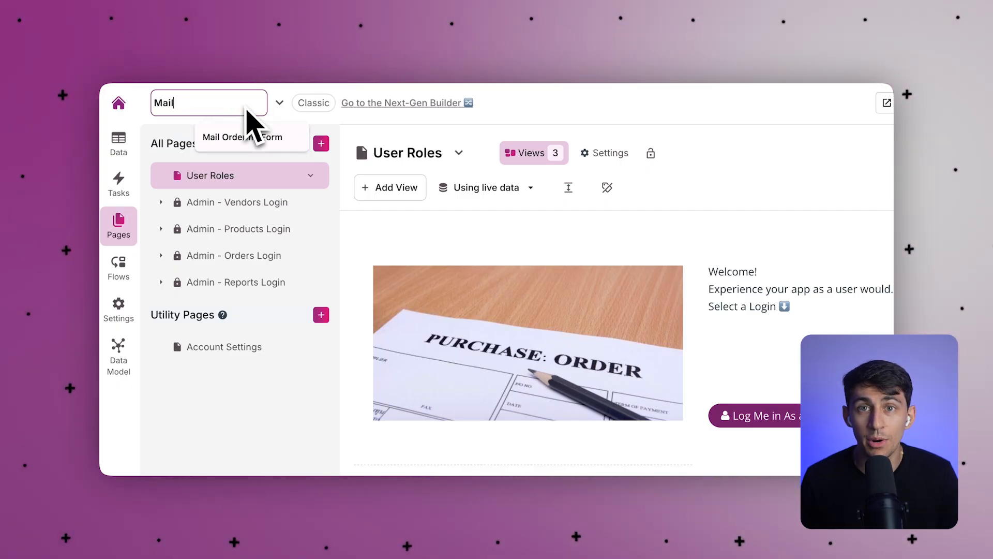
type("l")
left_click(251, 136)
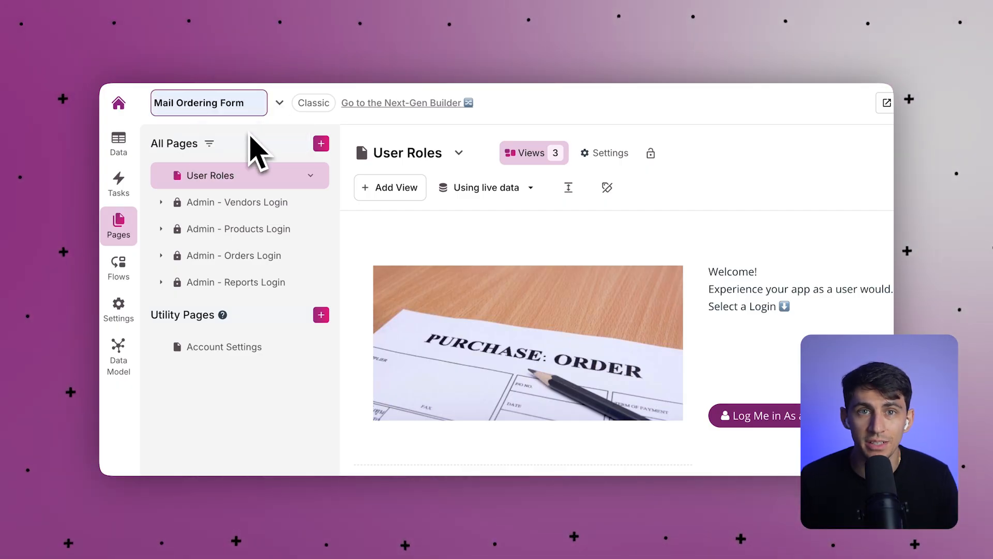
key("Return")
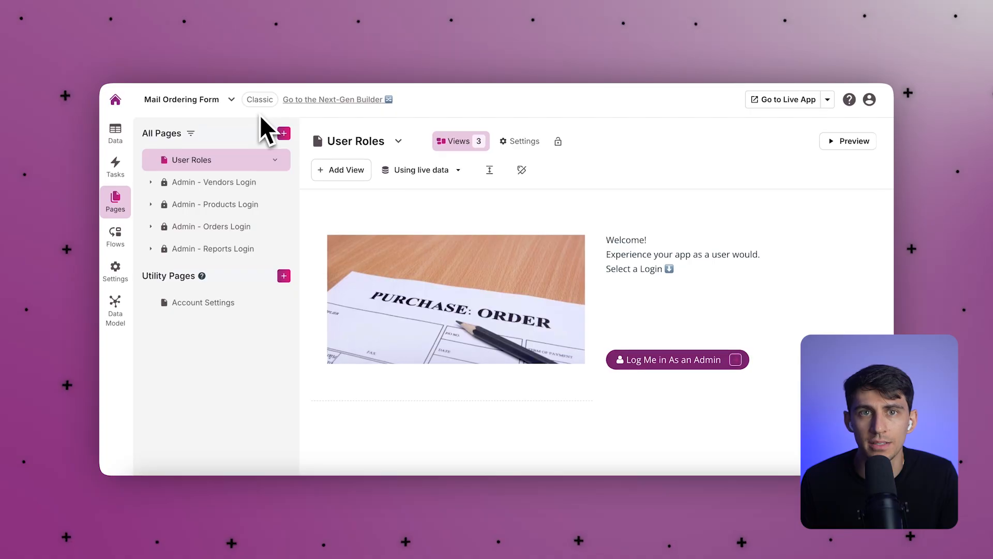
Step: Enable E-Commerce in the app's settings
left_click(231, 100)
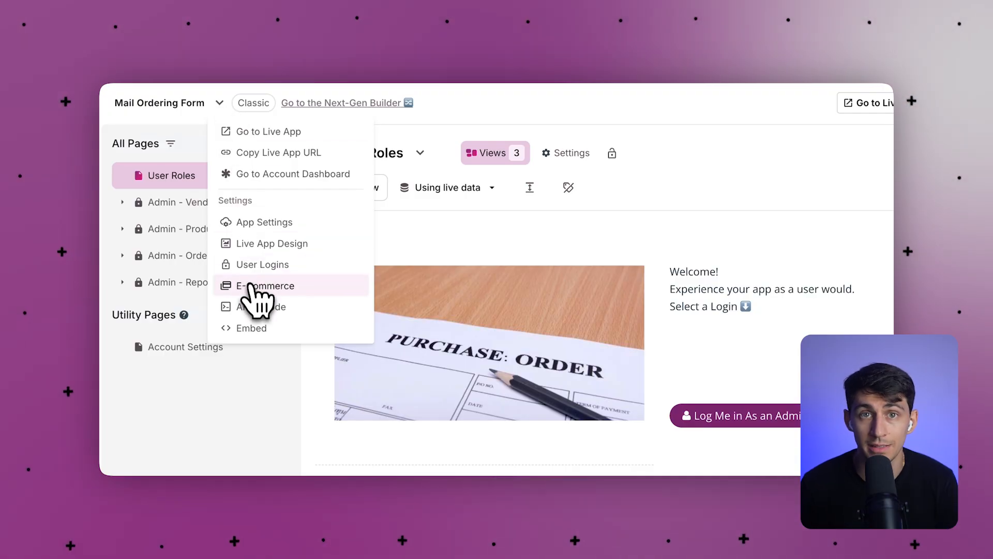
left_click(251, 297)
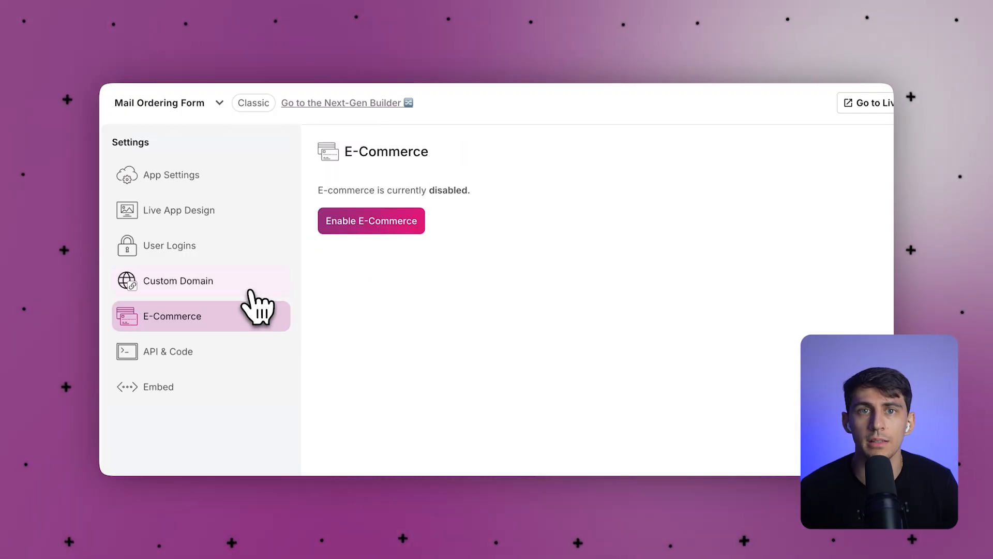
left_click(371, 232)
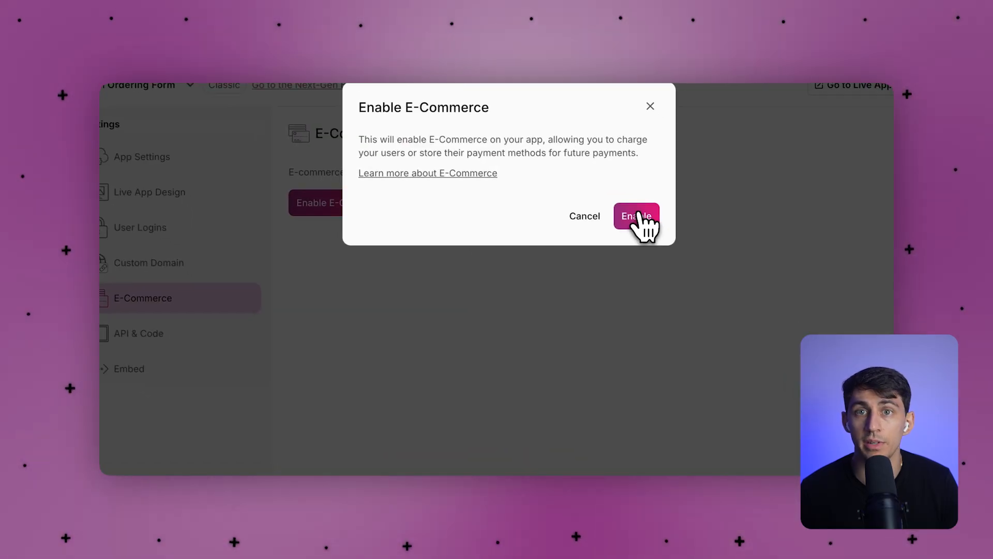
left_click(640, 215)
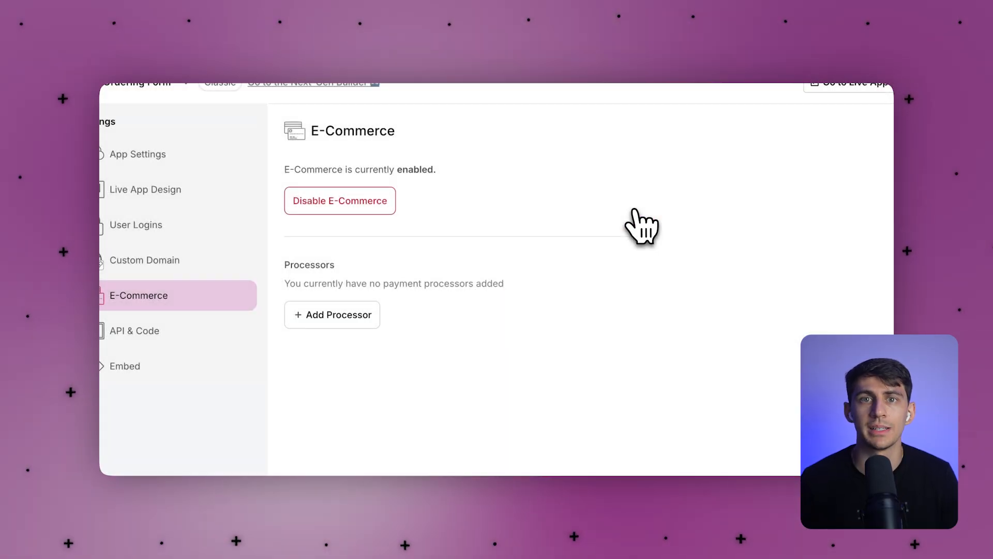
Step: Add a PayPal payment processor named Paypal, filling in the live and test usernames, passwords and signatures, with United States Dollar as currency
left_click(357, 318)
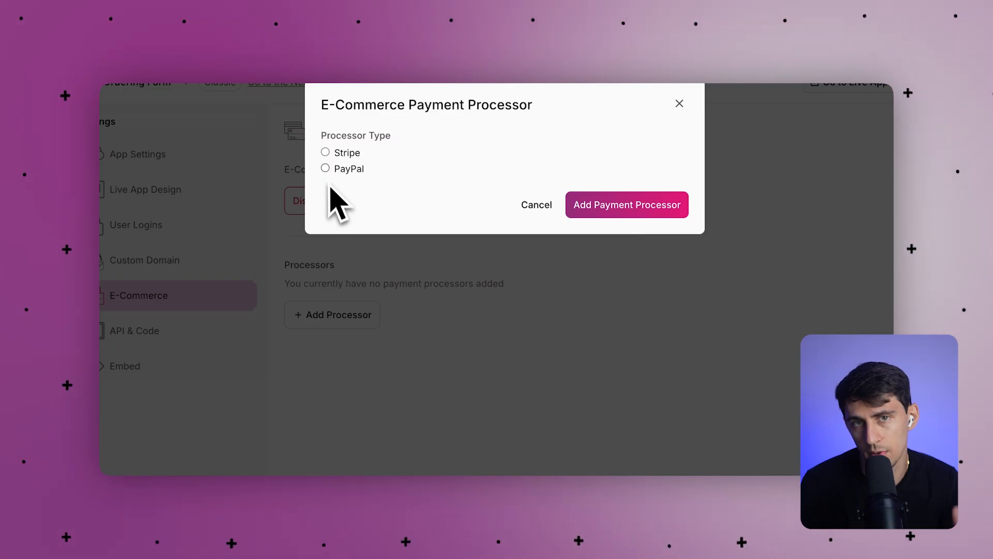
left_click(325, 169)
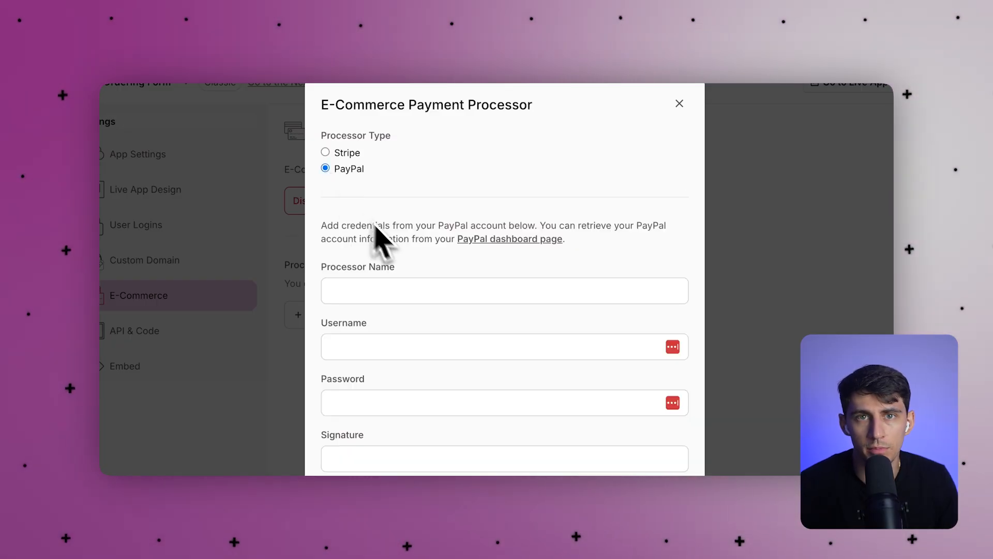
scroll(411, 265, "down", 3)
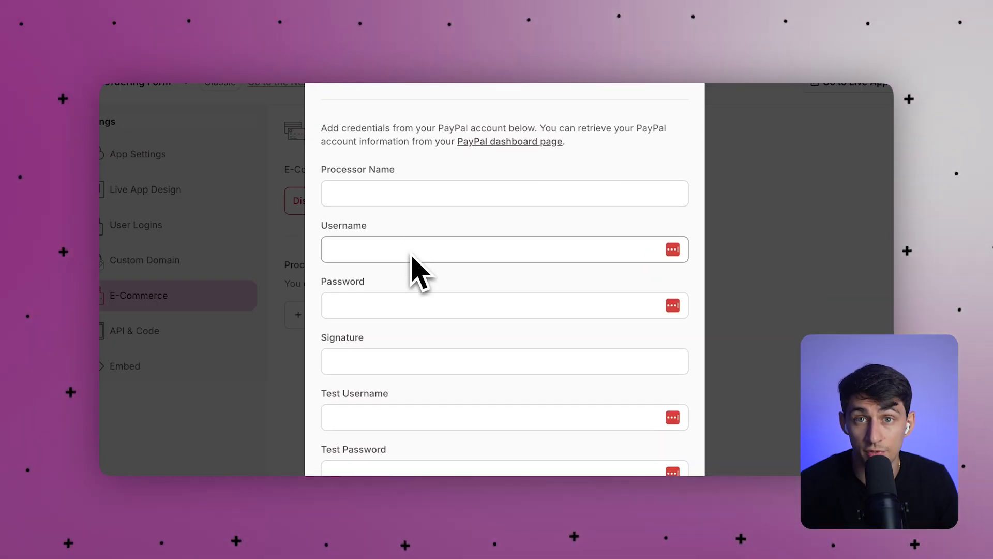
left_click(407, 198)
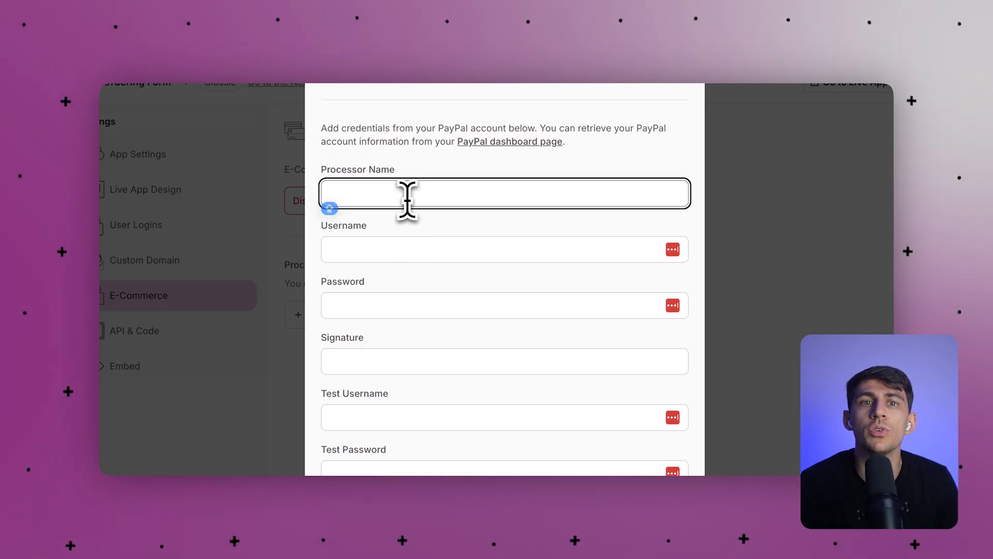
type("Paypal")
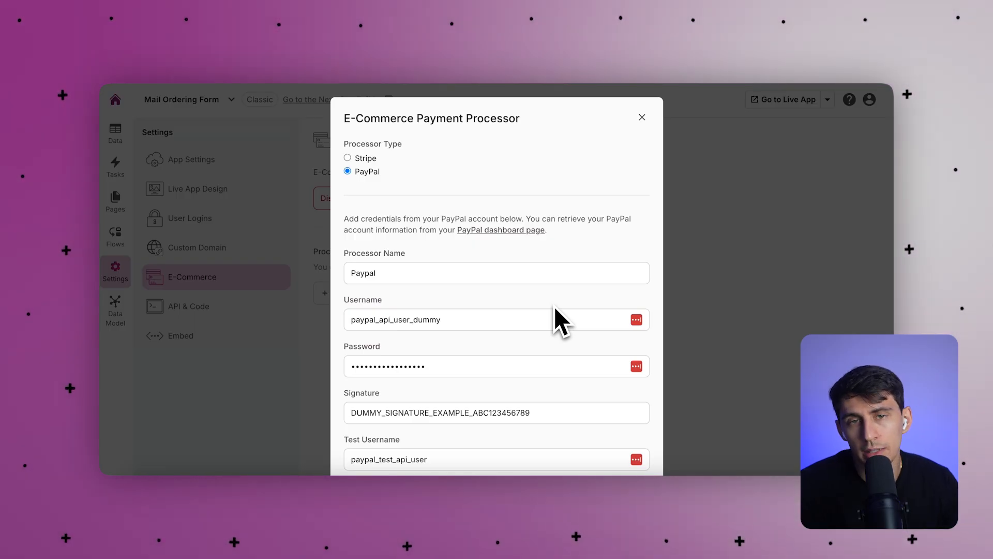
scroll(555, 310, "down", 5)
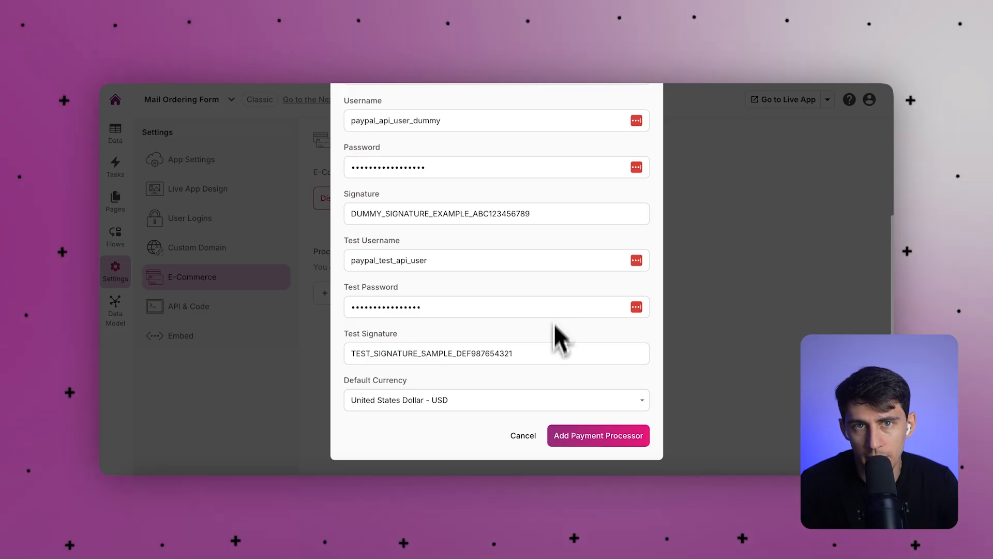
left_click(565, 440)
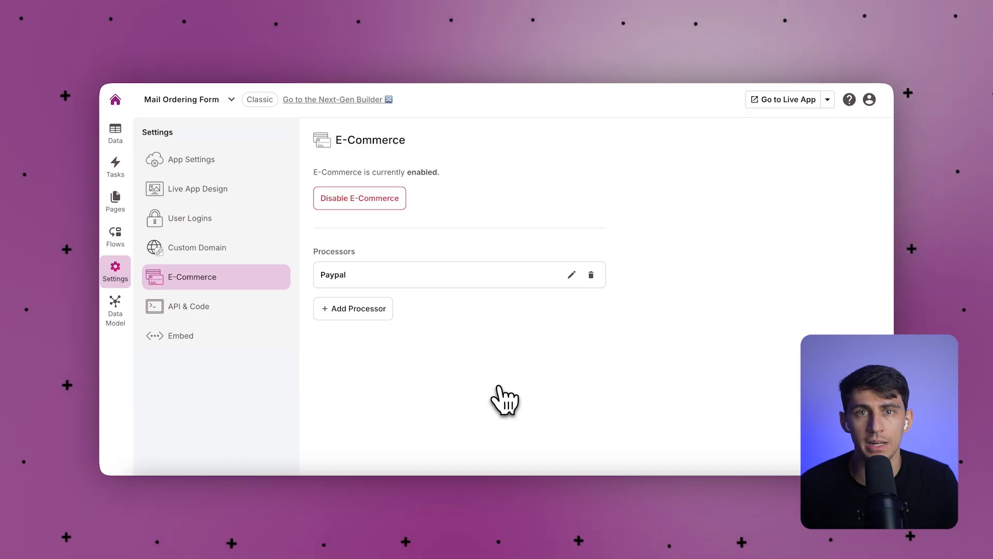
Step: Open the Add Purchase Order page nested under Orders in the Admin - Orders Login pages
left_click(125, 212)
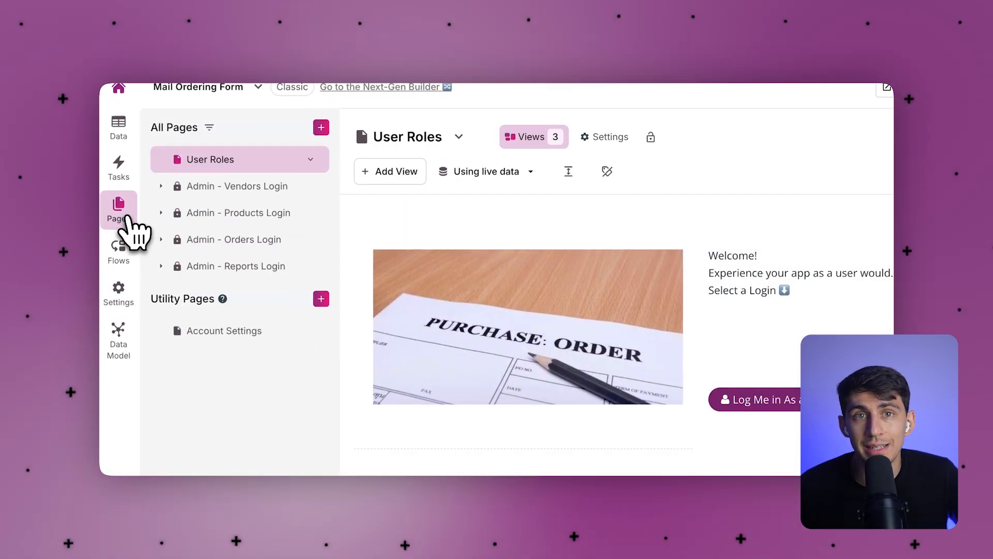
left_click(228, 250)
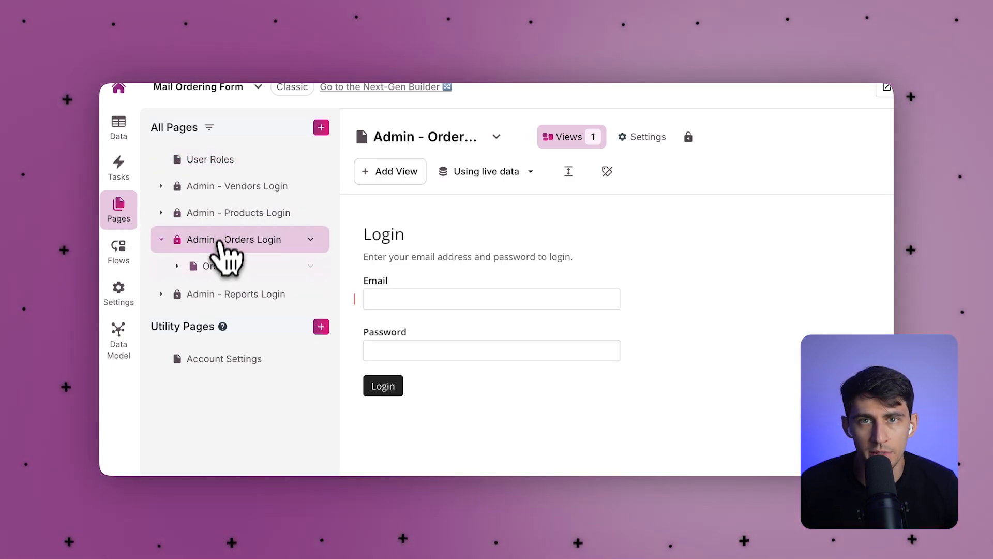
left_click(215, 266)
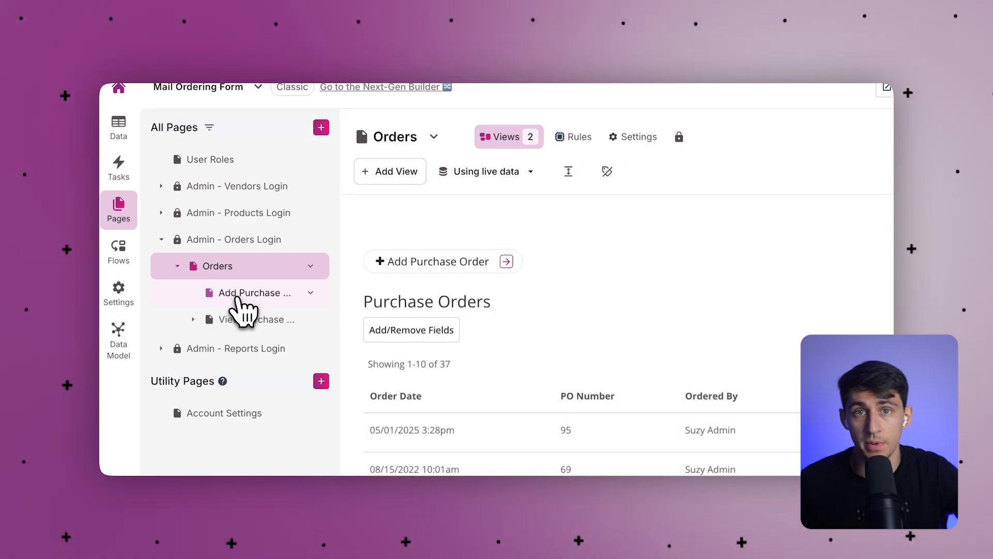
left_click(238, 296)
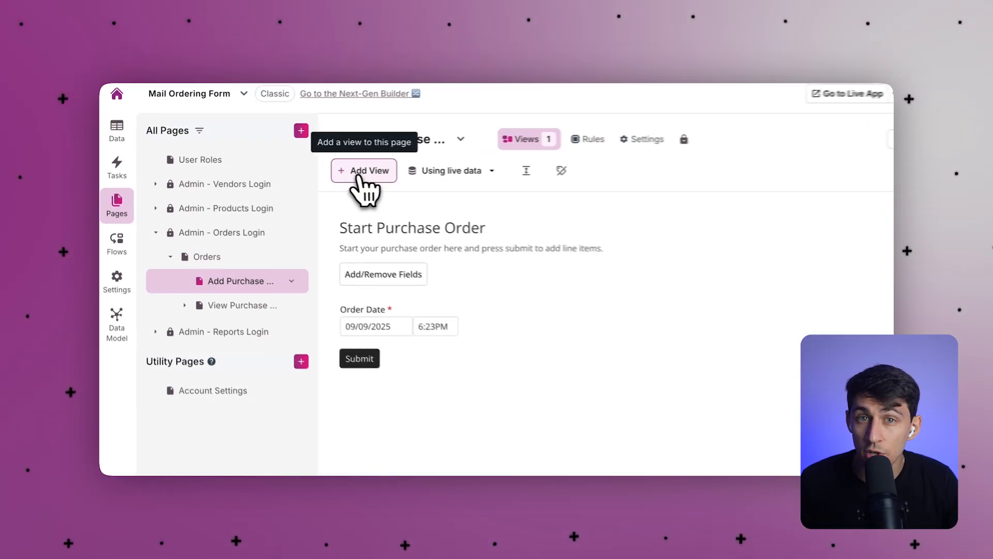
Step: Add an E-Commerce Payment Method view to the page, using the Paypal processor in test mode and saving payments on the logged-in user
left_click(365, 173)
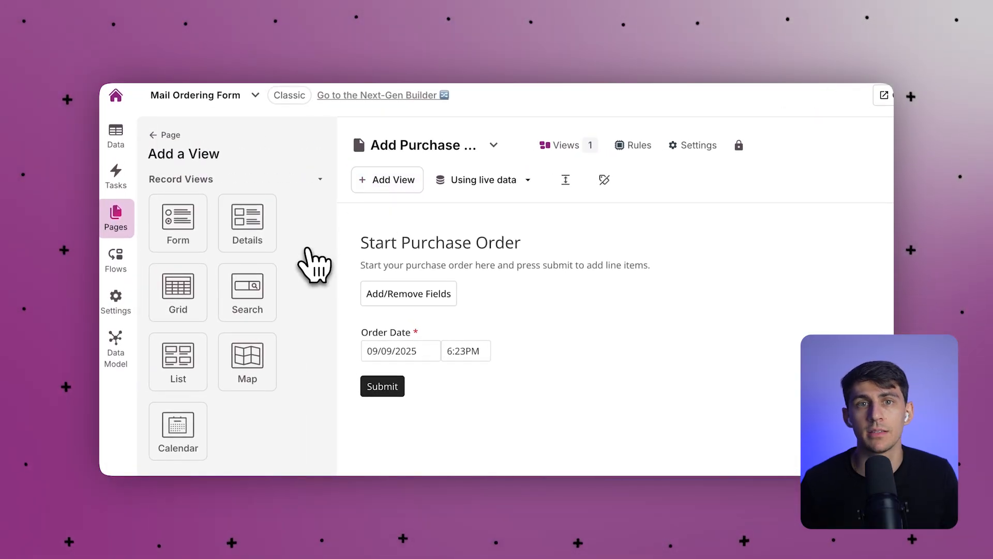
scroll(313, 264, "down", 3)
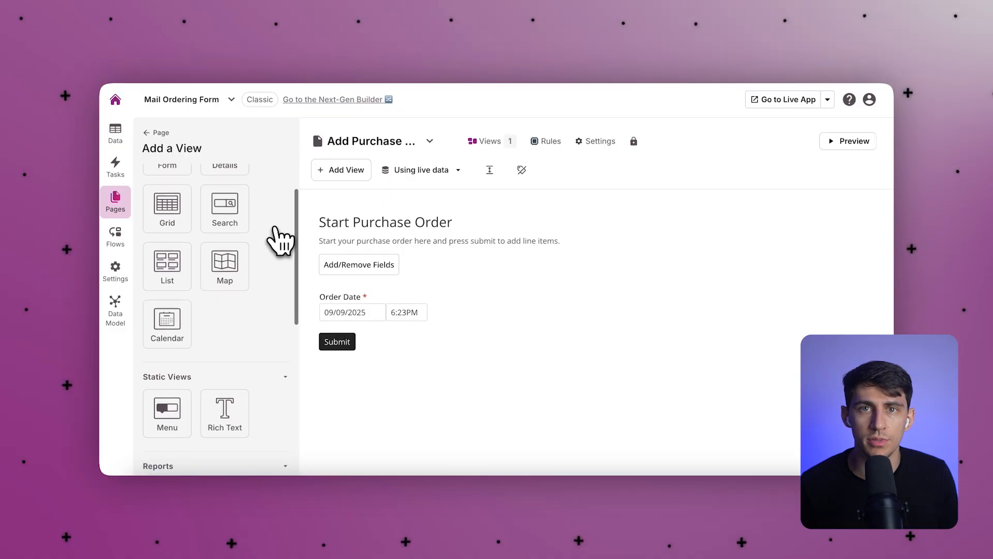
scroll(281, 239, "down", 2)
scroll(281, 239, "down", 2)
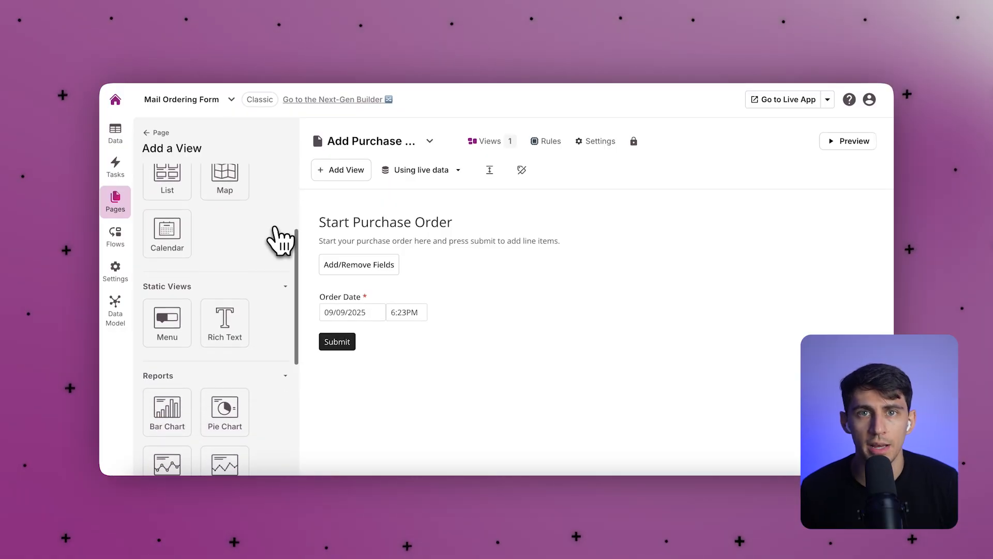
scroll(280, 239, "down", 6)
scroll(280, 239, "down", 1)
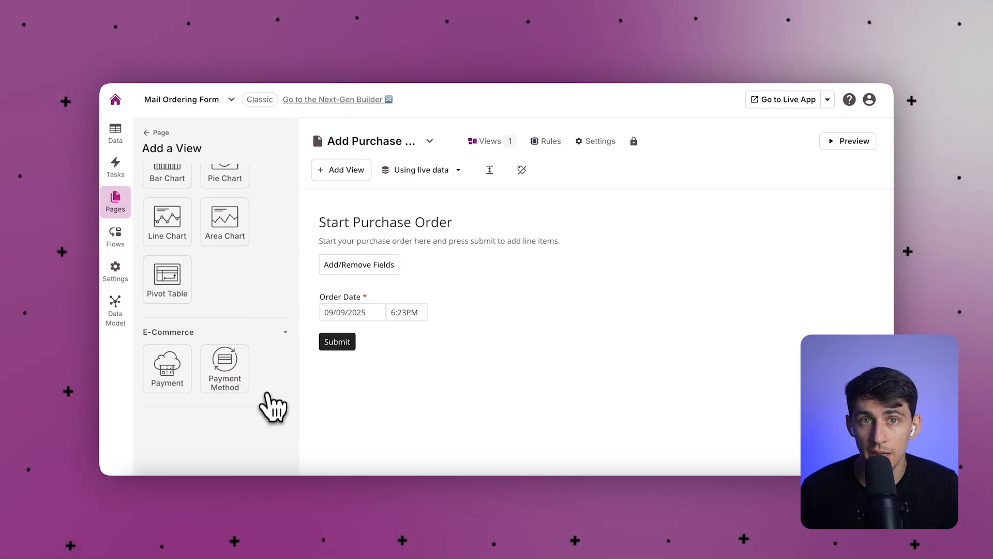
left_click(223, 370)
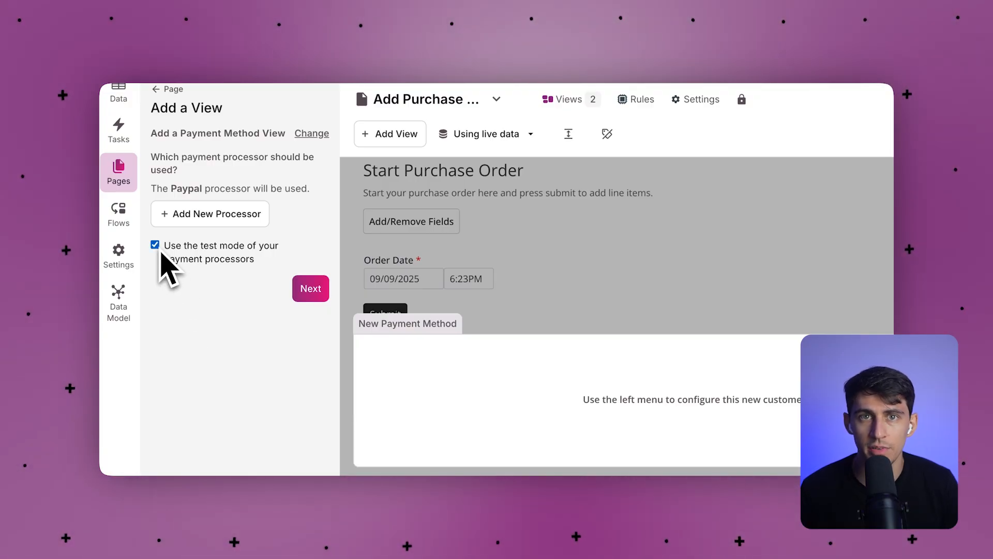
left_click(311, 292)
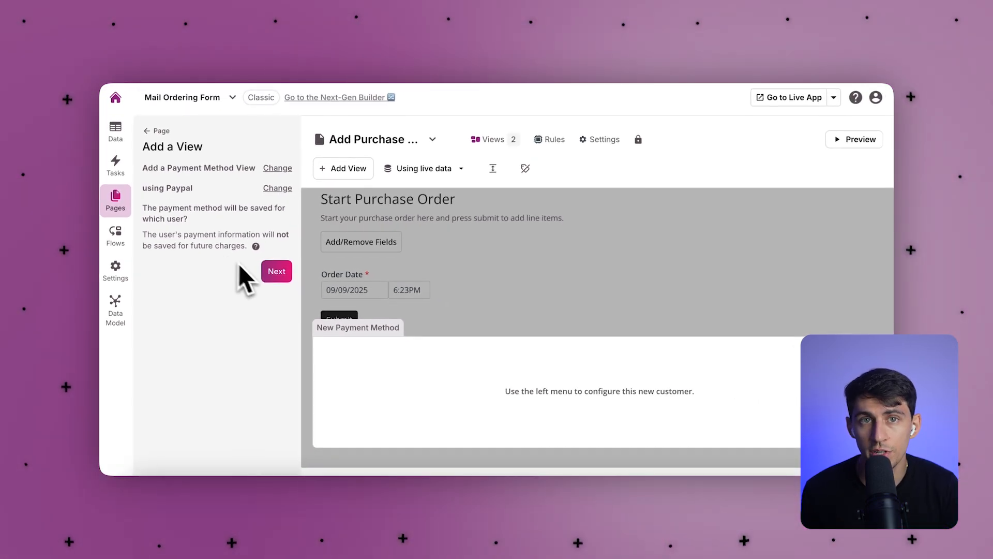
left_click(274, 272)
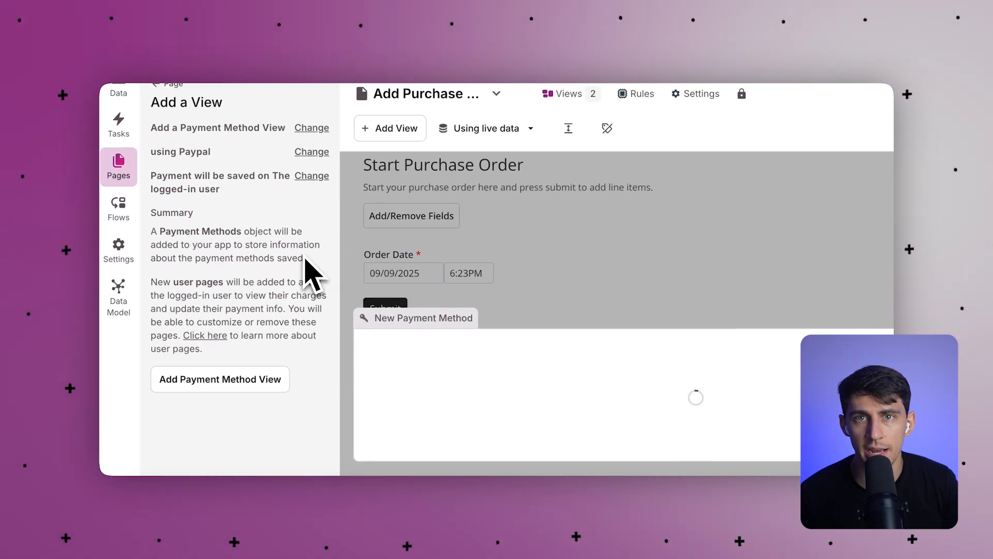
left_click(268, 399)
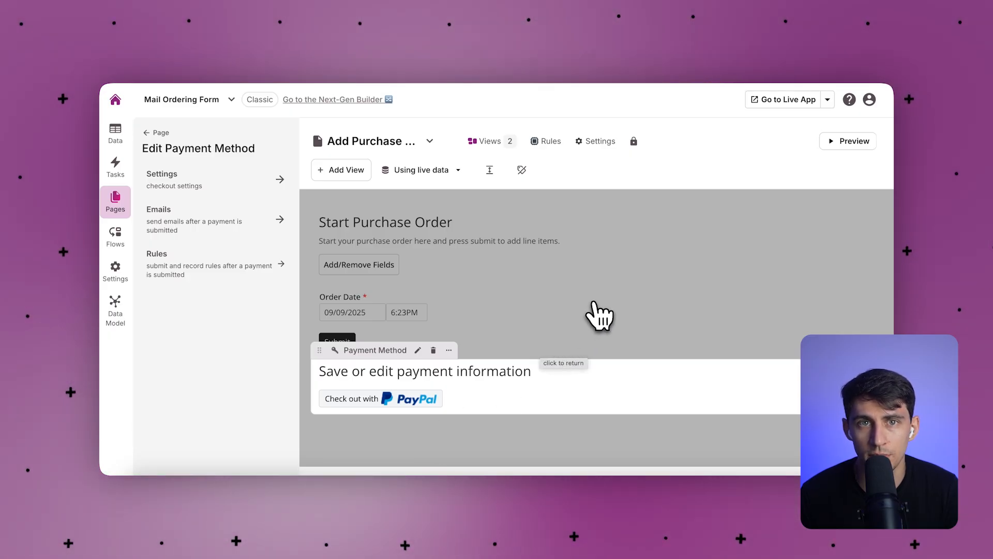
Step: Open the live version of the Mail Ordering Form app
left_click(765, 103)
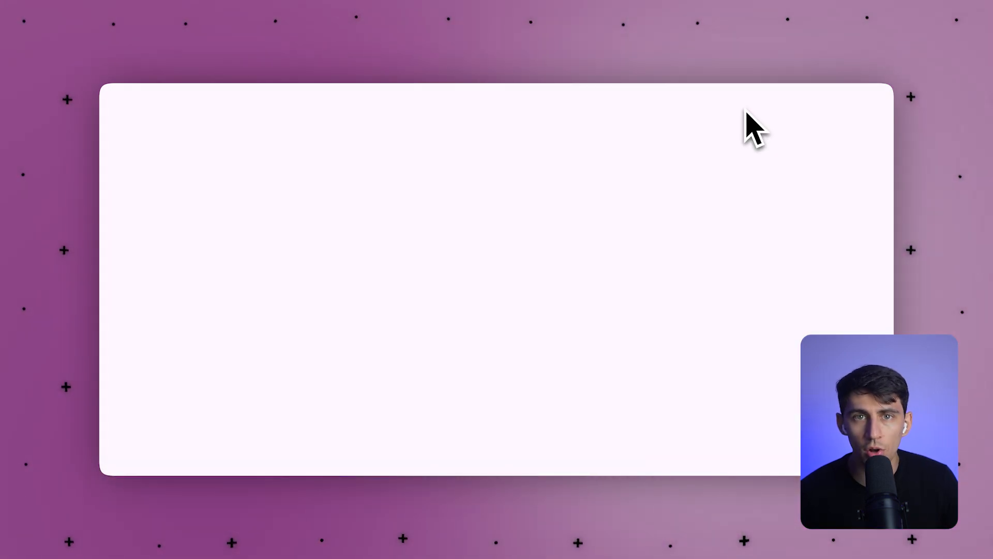